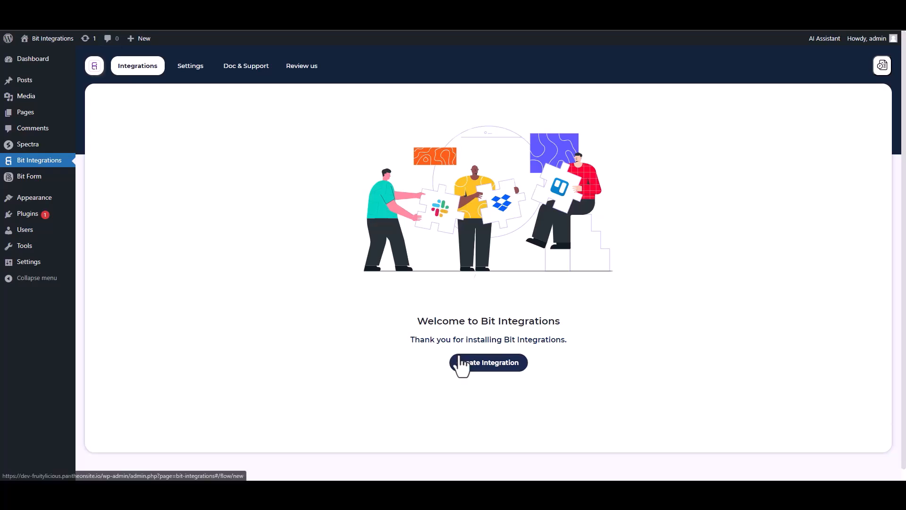
Step: Search 'sp', pick Spectra as the new integration's trigger and start fetching its form data
{"action": "type", "text": "sp"}
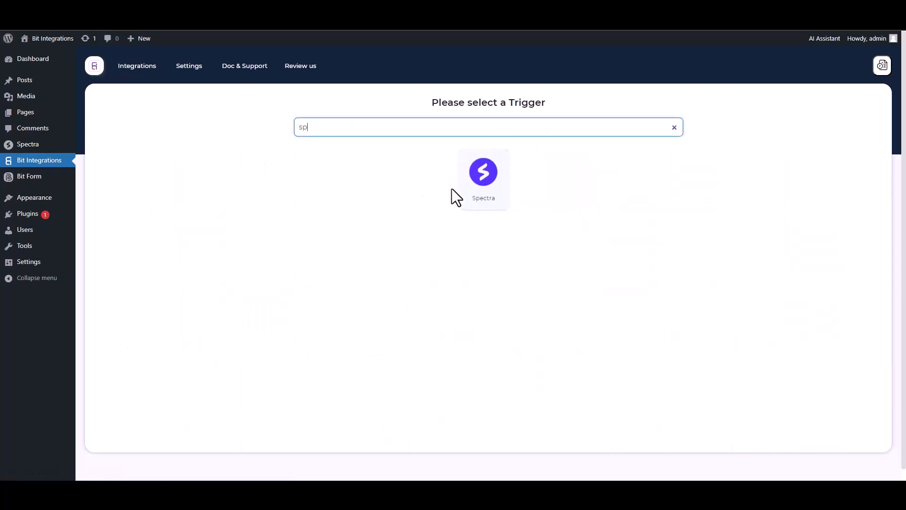
{"action": "left_click", "coordinate": [460, 189]}
{"action": "left_click", "coordinate": [481, 218]}
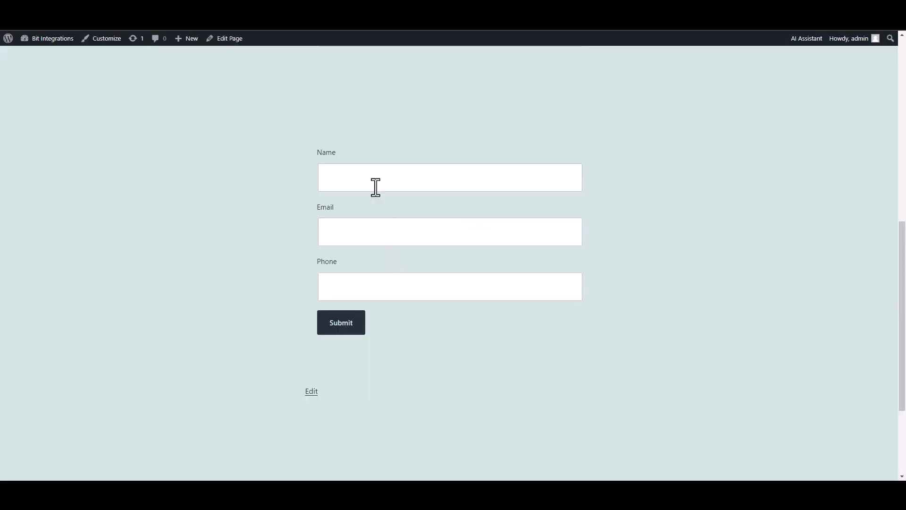
Step: Submit the front-end form with name 'test', a test email address and a phone number
{"action": "left_click", "coordinate": [376, 185]}
{"action": "type", "text": "test"}
{"action": "left_click", "coordinate": [536, 234]}
{"action": "type", "text": "test@gmail.com"}
{"action": "key", "text": "Tab"}
{"action": "type", "text": "45645625"}
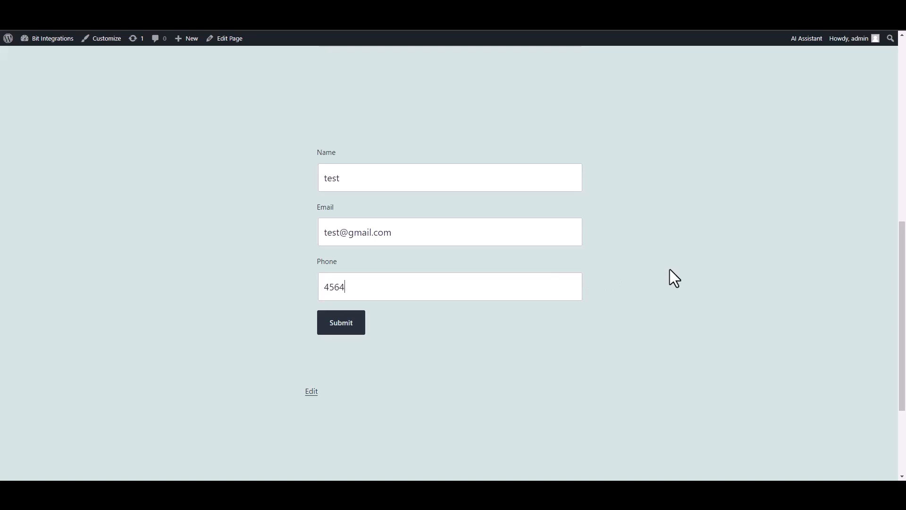
{"action": "left_click", "coordinate": [344, 325]}
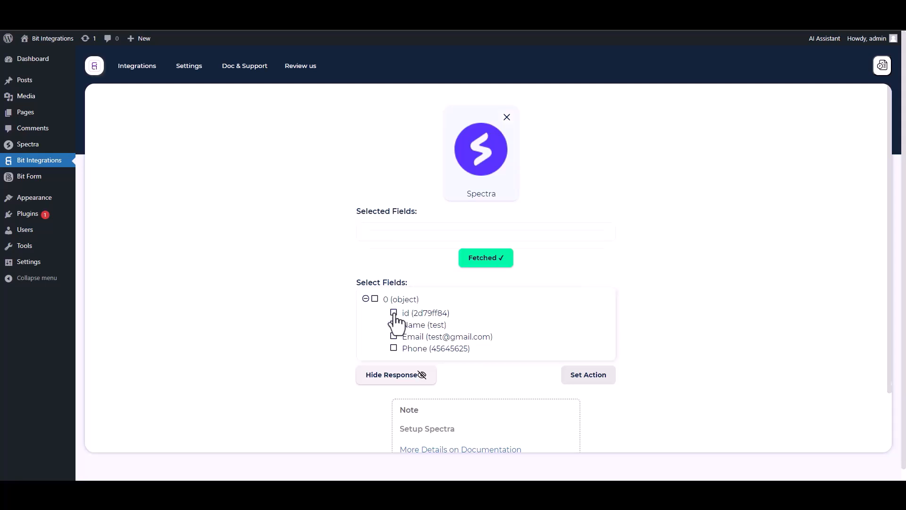
Step: Select the fetched id, Name, Email and Phone fields
{"action": "left_click", "coordinate": [394, 313]}
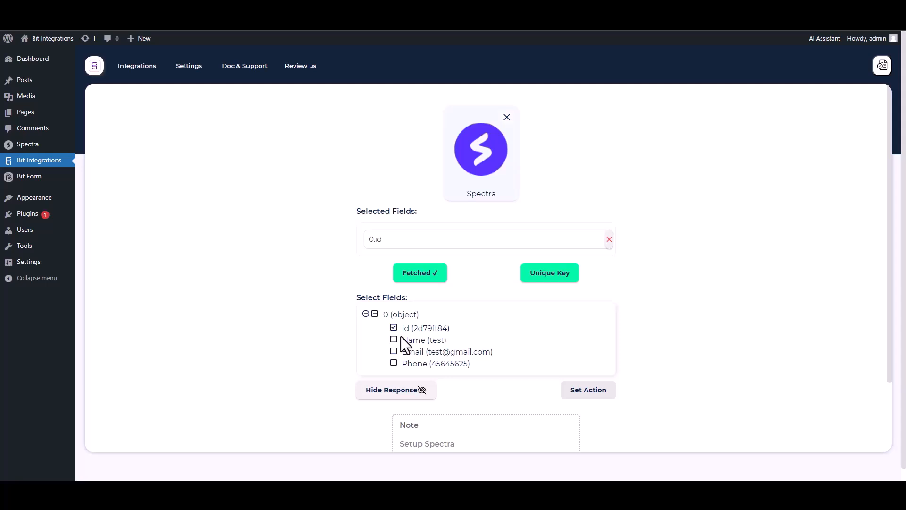
{"action": "left_click", "coordinate": [394, 340]}
{"action": "left_click", "coordinate": [394, 375]}
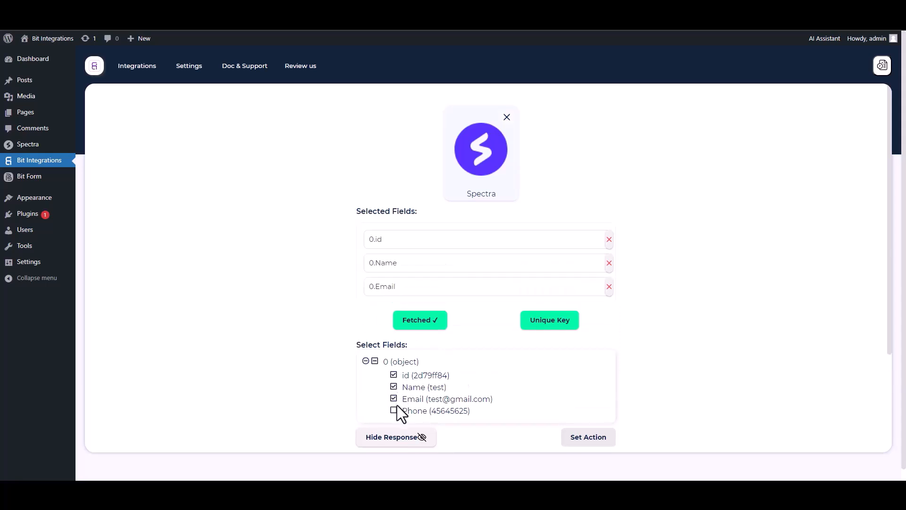
{"action": "left_click", "coordinate": [394, 410]}
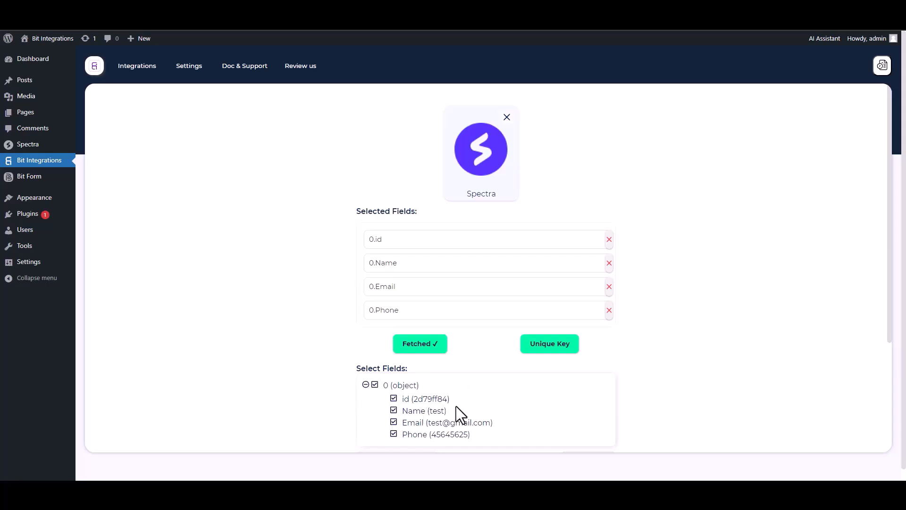
Step: Set 0.id as the unique primary key
{"action": "left_click", "coordinate": [545, 352]}
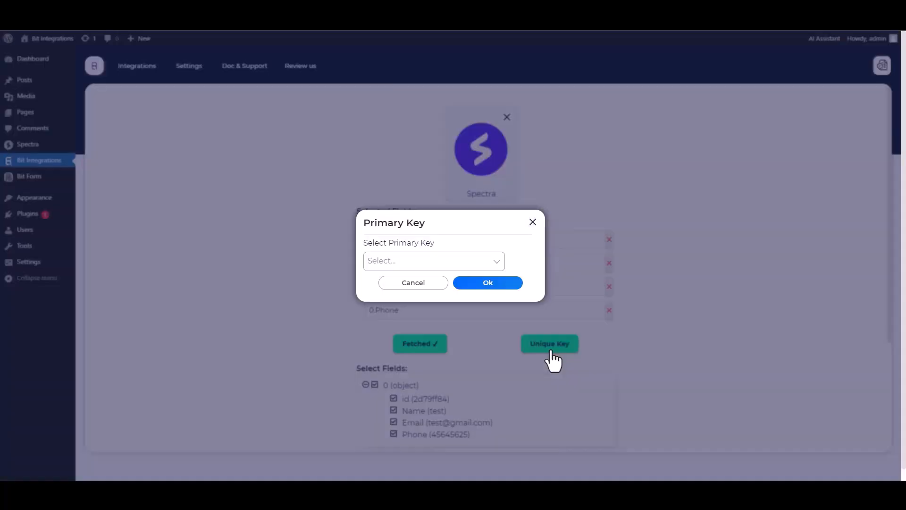
{"action": "left_click", "coordinate": [427, 263]}
{"action": "left_click", "coordinate": [384, 283]}
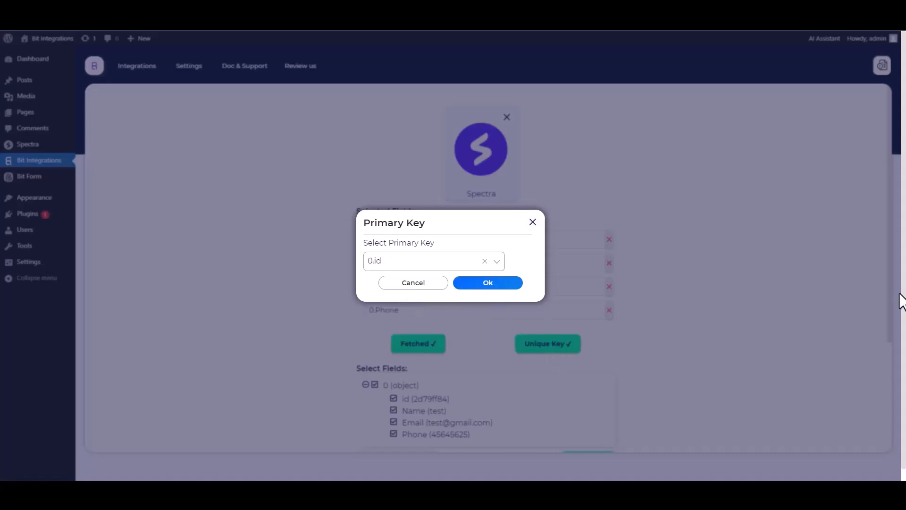
{"action": "left_click", "coordinate": [488, 285]}
Step: Move on to the action stage and choose AutomatorWP as the action
{"action": "scroll", "coordinate": [650, 285], "scroll_direction": "down", "scroll_amount": 1}
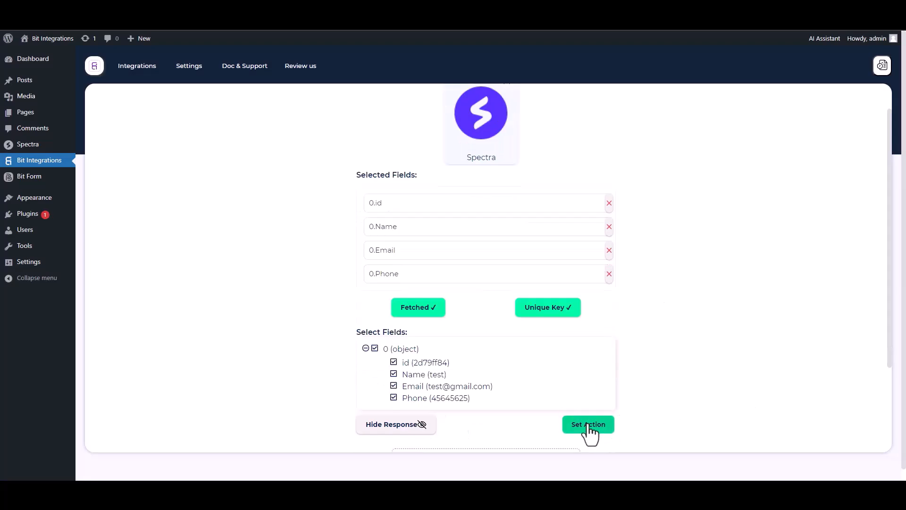
{"action": "left_click", "coordinate": [588, 424]}
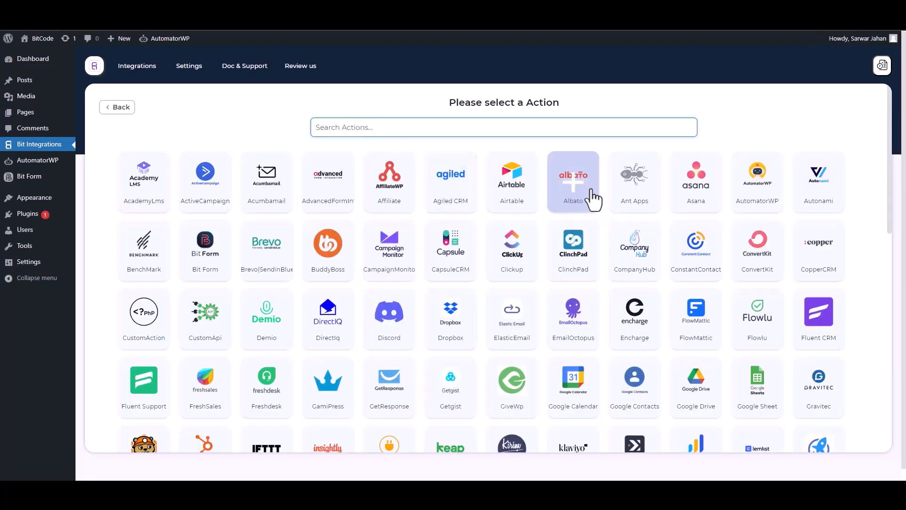
{"action": "left_click", "coordinate": [765, 209]}
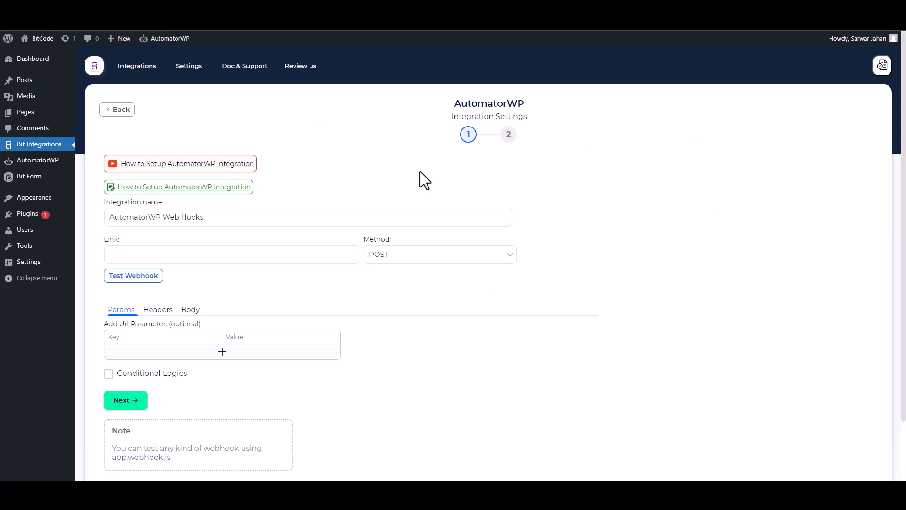
{"action": "scroll", "coordinate": [429, 182], "scroll_direction": "down", "scroll_amount": 1}
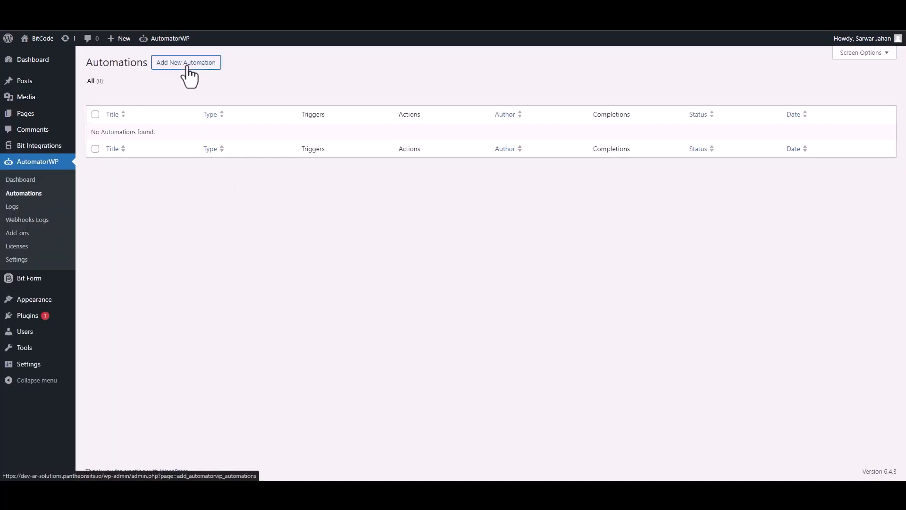
Step: Create an anonymous automation triggered by Webhooks 'Receive data from webhook'
{"action": "left_click", "coordinate": [189, 75]}
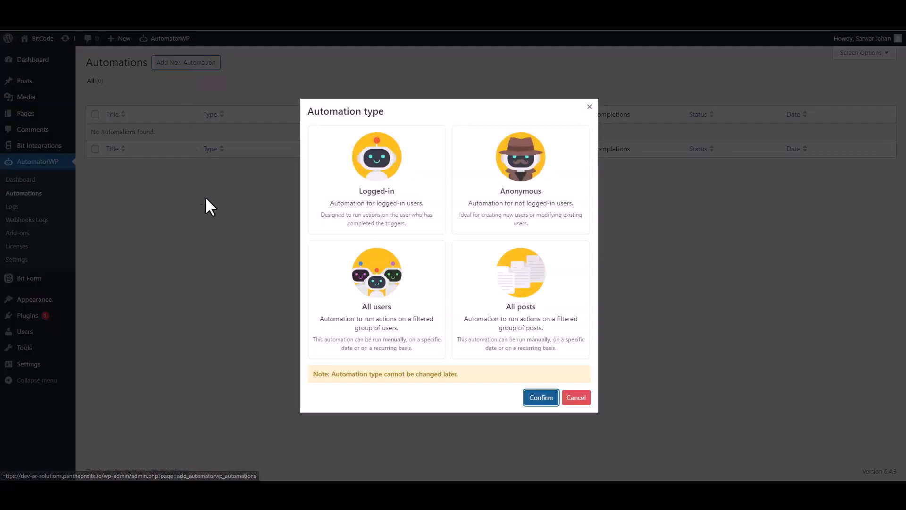
{"action": "left_click", "coordinate": [529, 213]}
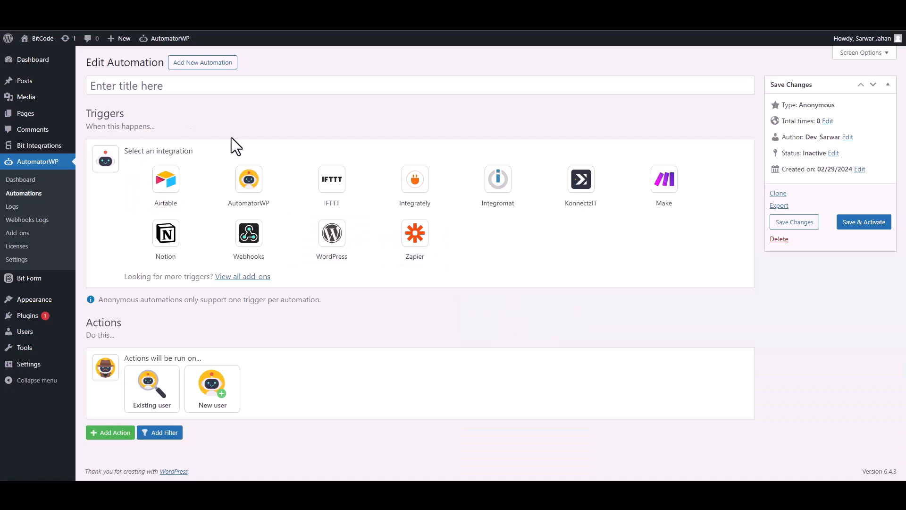
{"action": "left_click", "coordinate": [255, 236]}
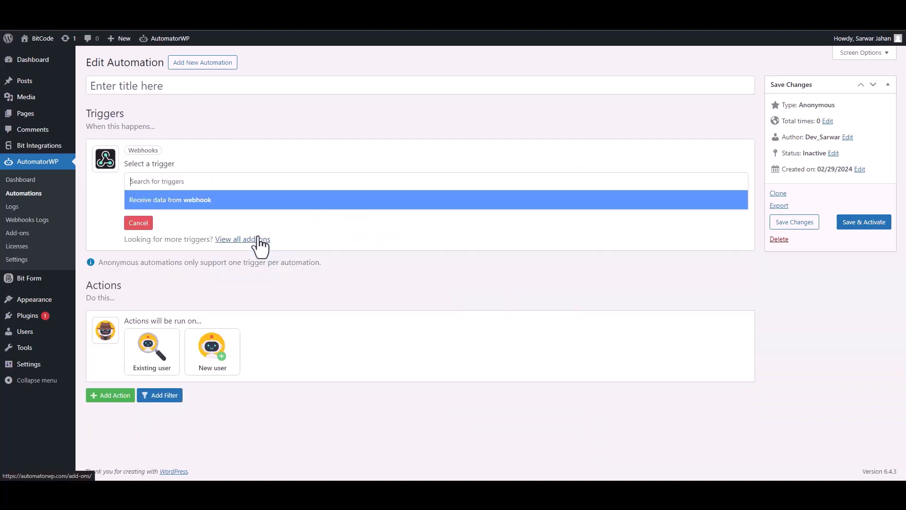
{"action": "left_click", "coordinate": [173, 203]}
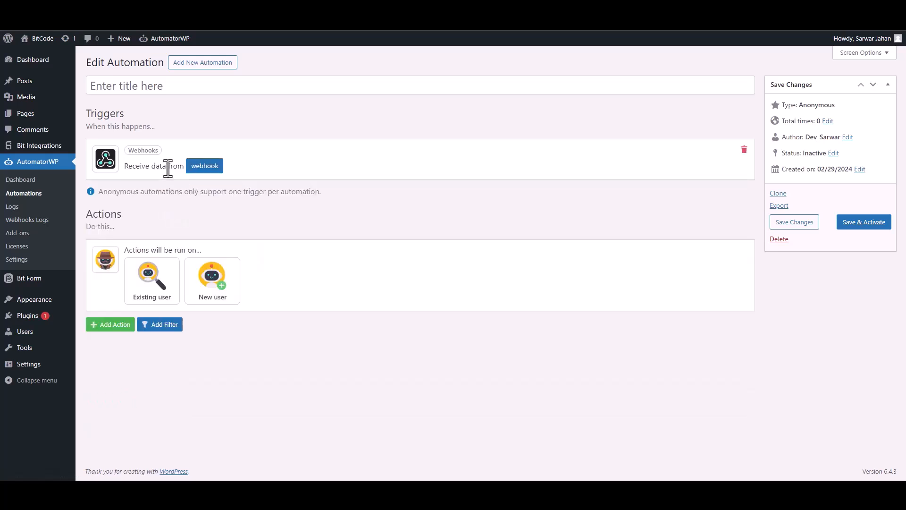
Step: Copy the trigger's webhook URL and start listening for sample data
{"action": "left_click", "coordinate": [203, 170]}
{"action": "triple_click", "coordinate": [201, 208]}
{"action": "key", "text": "ctrl+c"}
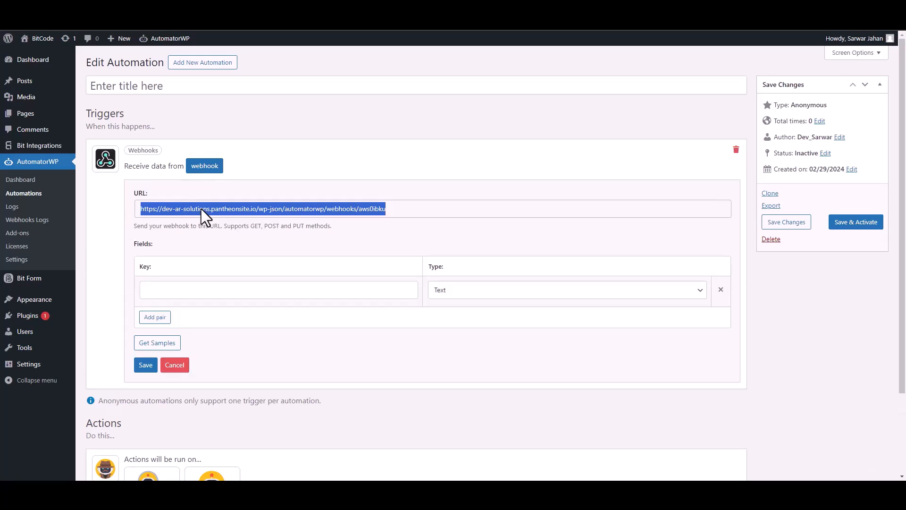
{"action": "left_click", "coordinate": [152, 345]}
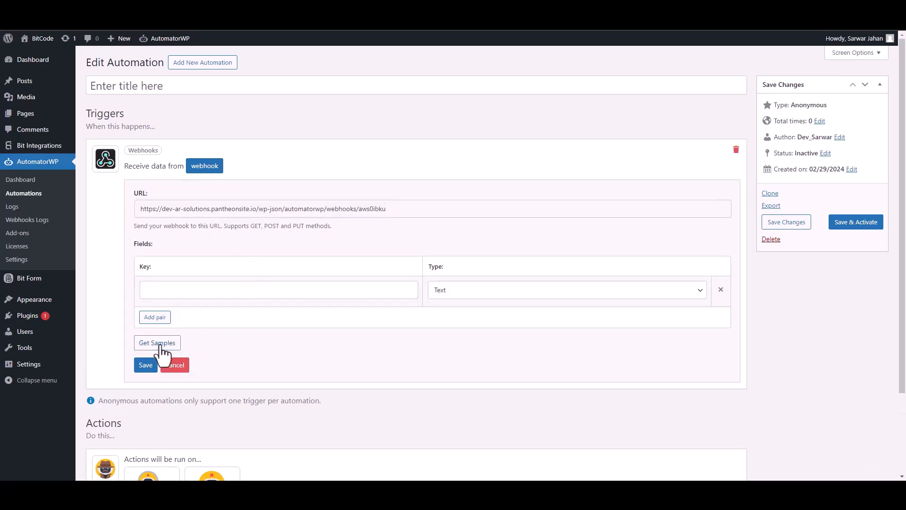
Step: Paste the AutomatorWP webhook URL and send all form data as an application/json body
{"action": "left_click", "coordinate": [203, 6]}
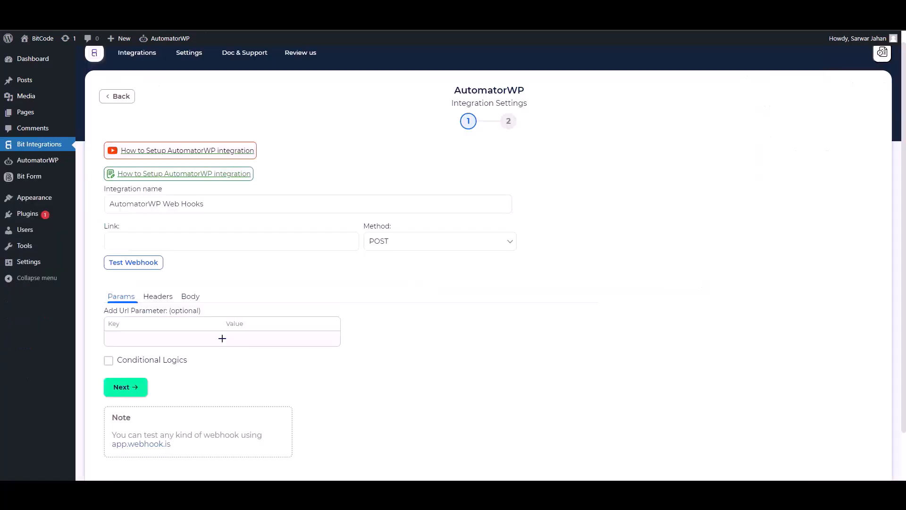
{"action": "left_click", "coordinate": [164, 239]}
{"action": "key", "text": "ctrl+v"}
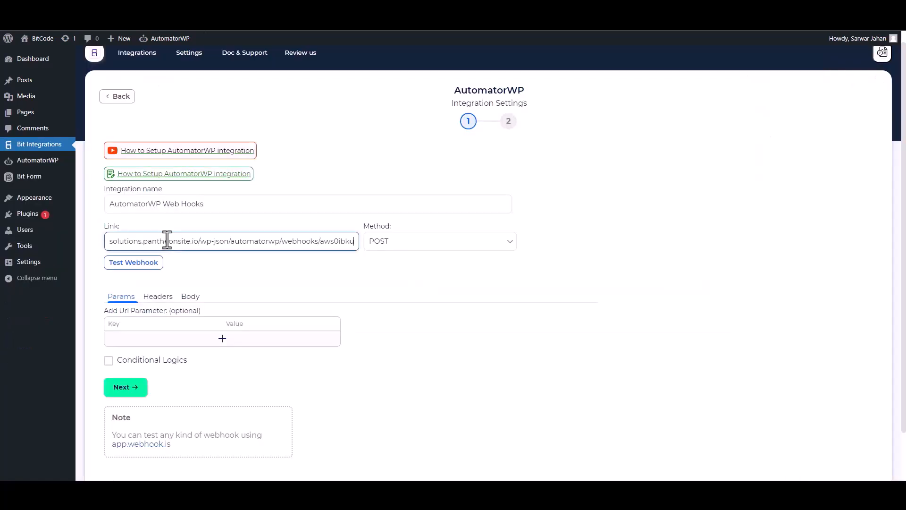
{"action": "left_click", "coordinate": [191, 296]}
{"action": "left_click", "coordinate": [108, 321]}
{"action": "left_click", "coordinate": [235, 355]}
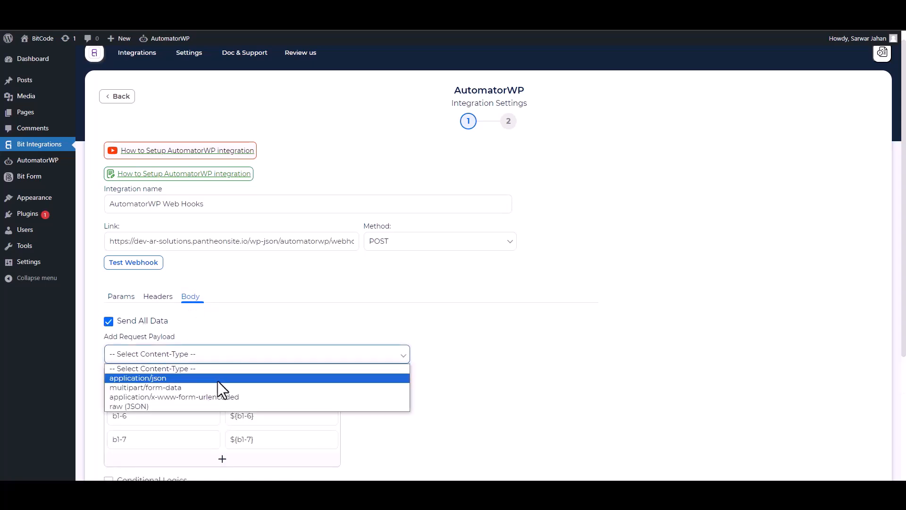
{"action": "left_click", "coordinate": [172, 379]}
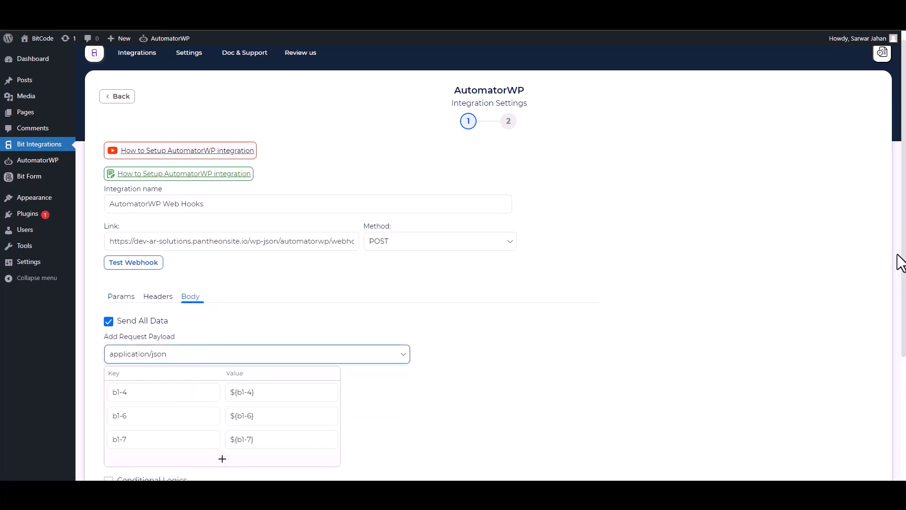
{"action": "scroll", "coordinate": [895, 263], "scroll_direction": "down", "scroll_amount": 2}
Step: Rename the body keys to Email and Name and delete the phone row
{"action": "left_click", "coordinate": [176, 312]}
{"action": "key", "text": "ctrl+a"}
{"action": "type", "text": "Email"}
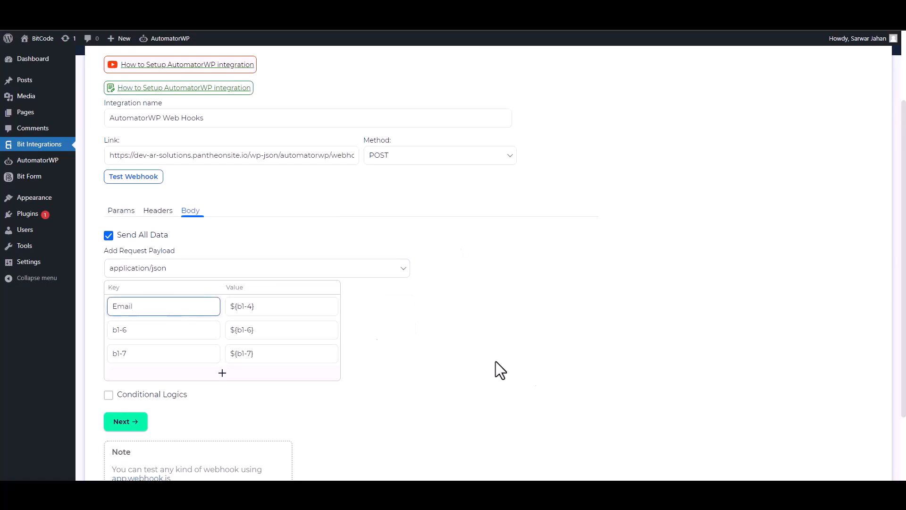
{"action": "left_click", "coordinate": [175, 327]}
{"action": "key", "text": "ctrl+a"}
{"action": "type", "text": "Ph"}
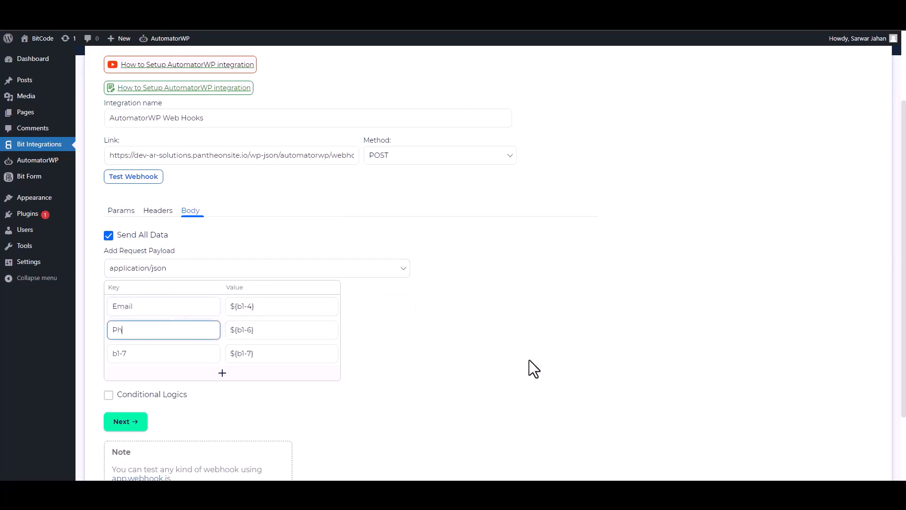
{"action": "left_click", "coordinate": [350, 329]}
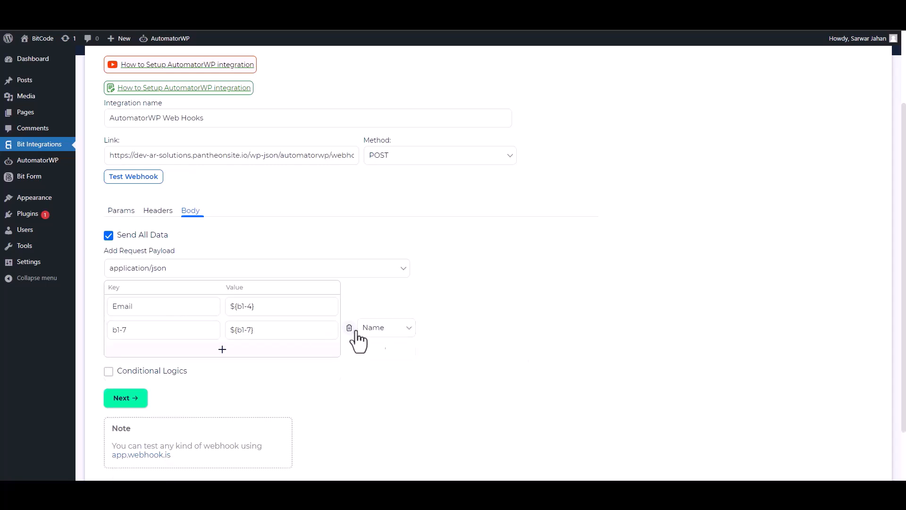
{"action": "left_click", "coordinate": [156, 330]}
{"action": "key", "text": "ctrl+a"}
{"action": "type", "text": "Name"}
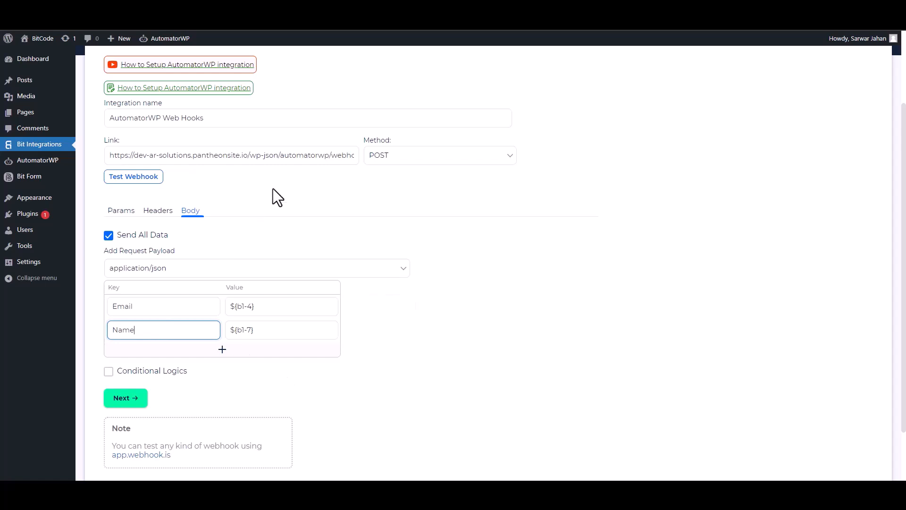
Step: Leave conditional logic off, send a test webhook request, and proceed to the next step
{"action": "scroll", "coordinate": [218, 295], "scroll_direction": "down", "scroll_amount": 2}
{"action": "left_click", "coordinate": [105, 304]}
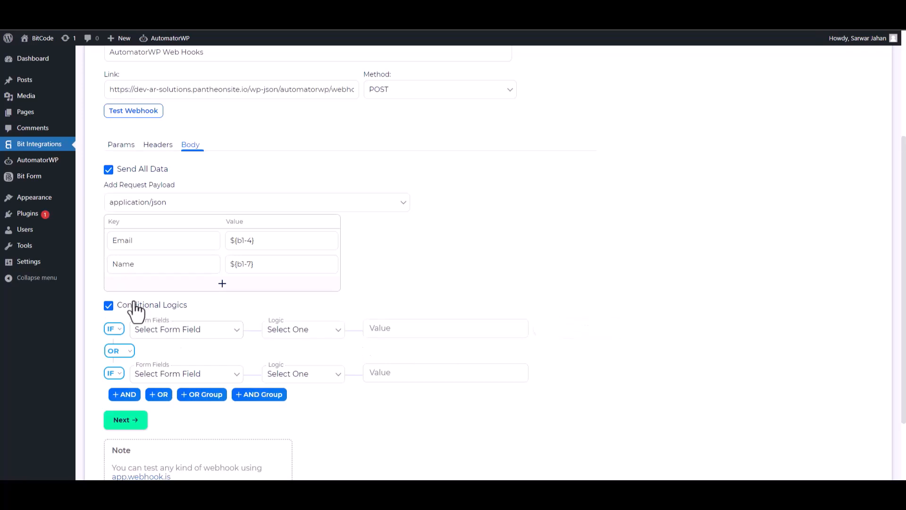
{"action": "left_click", "coordinate": [111, 306]}
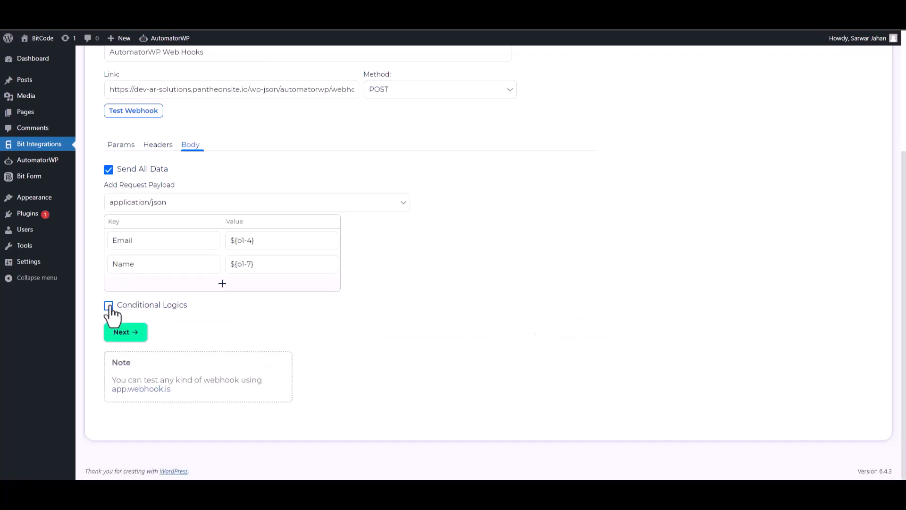
{"action": "scroll", "coordinate": [133, 175], "scroll_direction": "up", "scroll_amount": 1}
{"action": "left_click", "coordinate": [133, 170]}
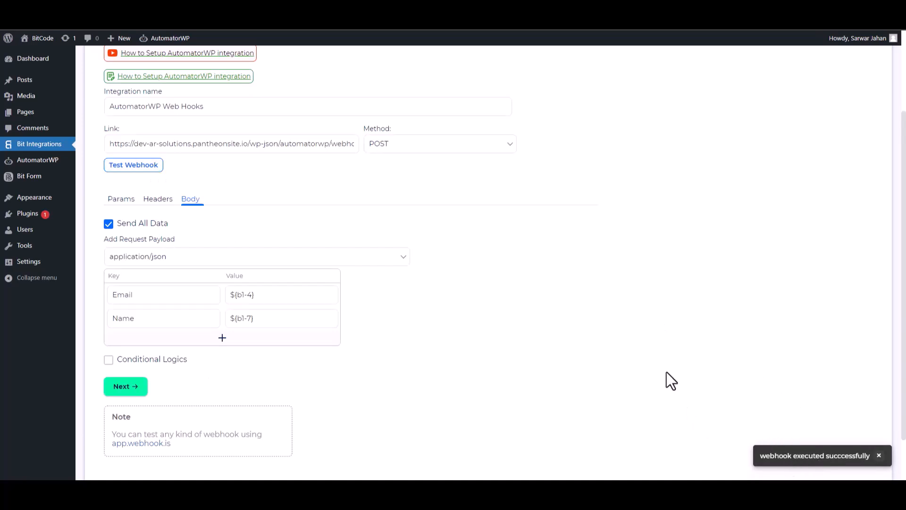
{"action": "left_click", "coordinate": [148, 387]}
Step: Save the integration, then use Hook A's collected Email and Name fields and save the trigger
{"action": "left_click", "coordinate": [484, 192]}
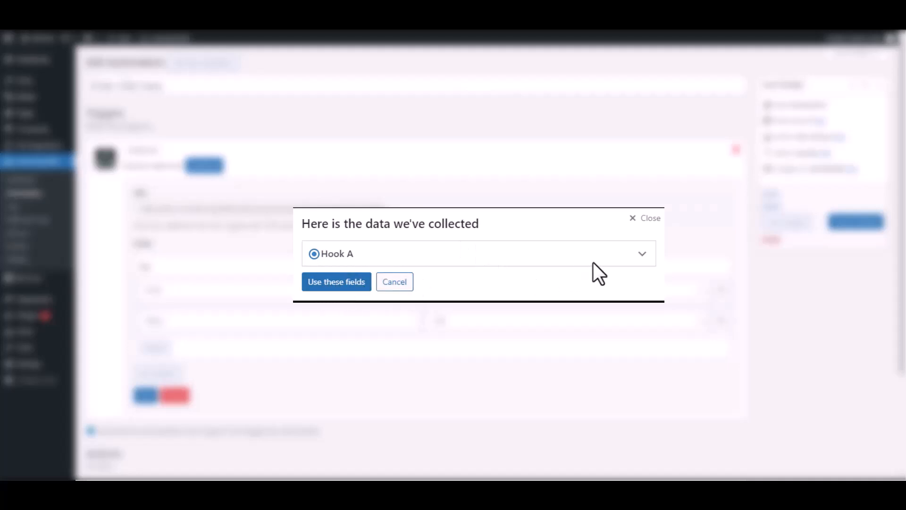
{"action": "left_click", "coordinate": [640, 255]}
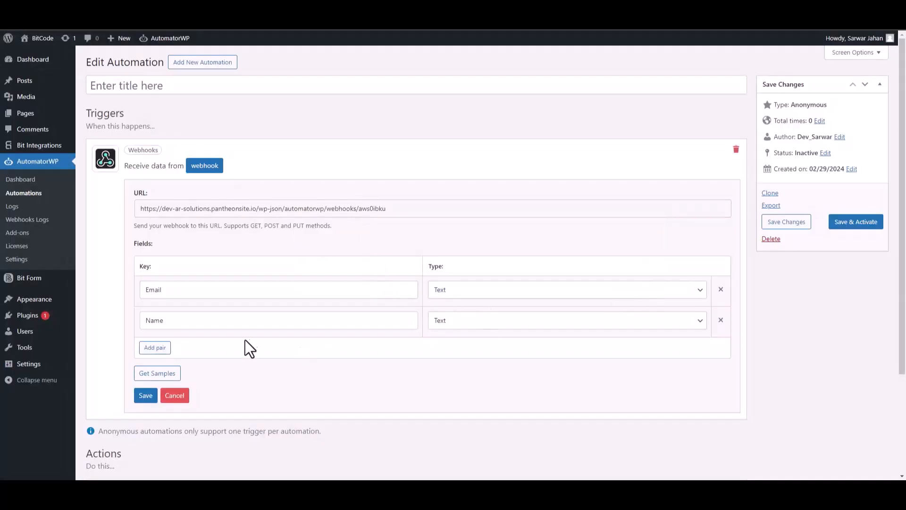
{"action": "left_click", "coordinate": [146, 396]}
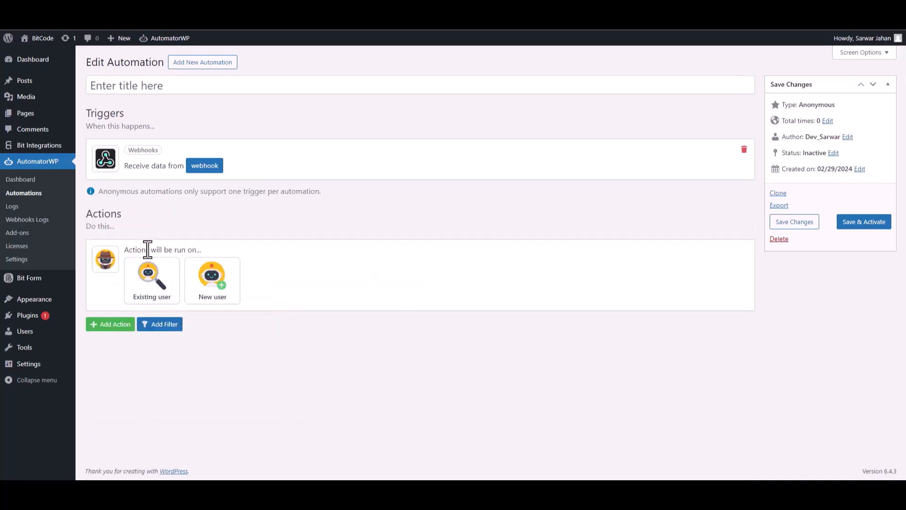
Step: Add a New user action with Username set to the webhook tag {45:Name}
{"action": "left_click_drag", "start_coordinate": [146, 249], "coordinate": [196, 249]}
{"action": "left_click", "coordinate": [212, 282]}
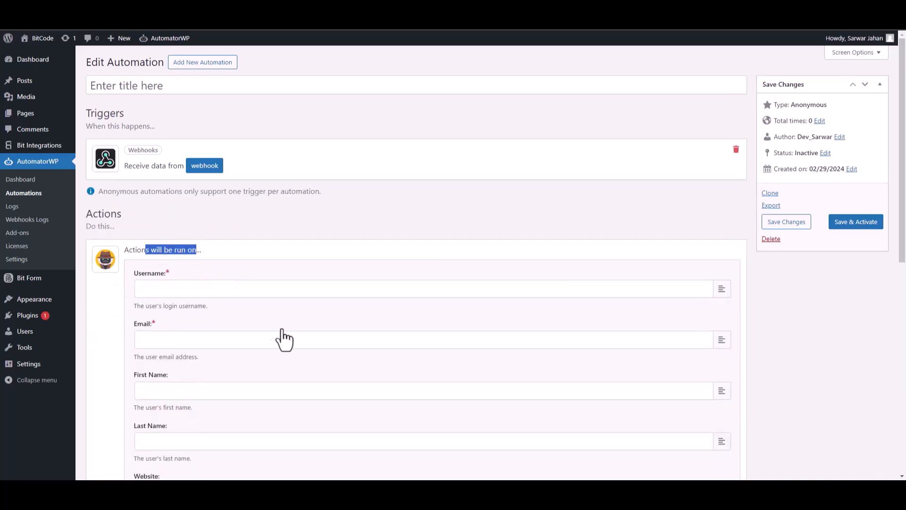
{"action": "left_click", "coordinate": [256, 261]}
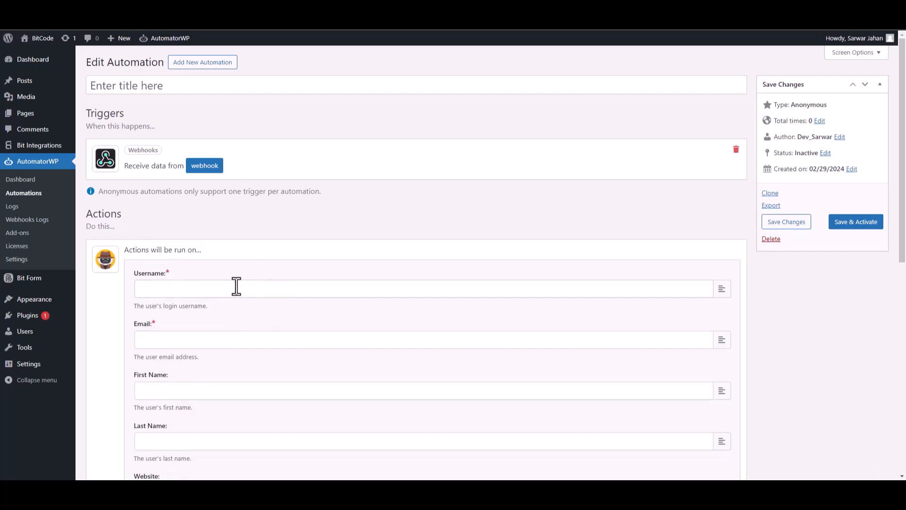
{"action": "left_click", "coordinate": [721, 289]}
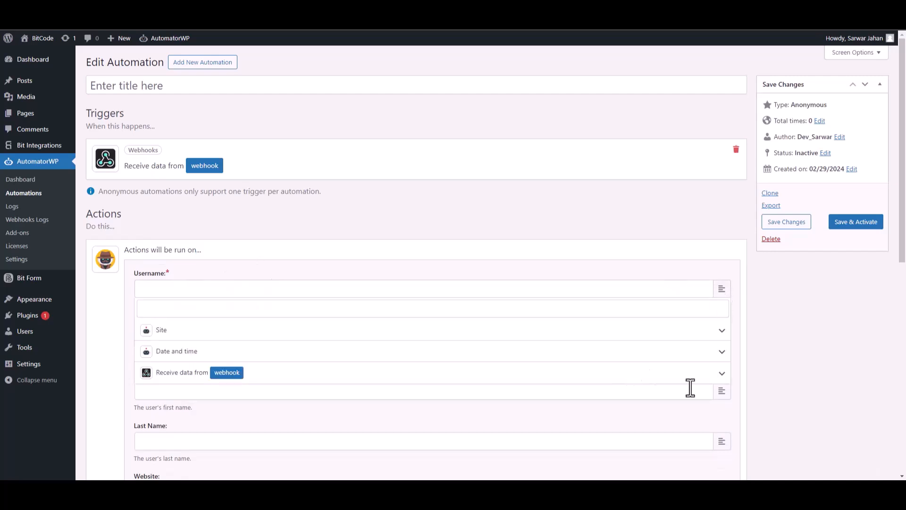
{"action": "left_click", "coordinate": [722, 375]}
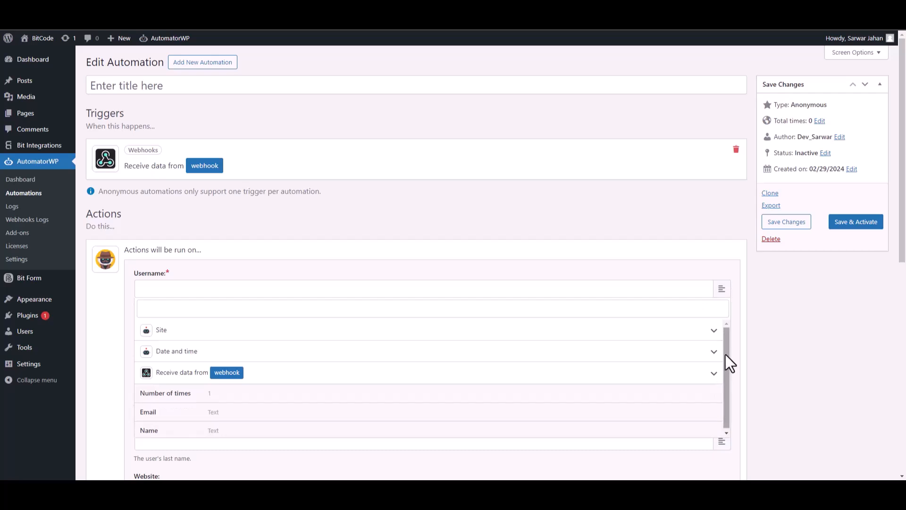
{"action": "left_click", "coordinate": [172, 428]}
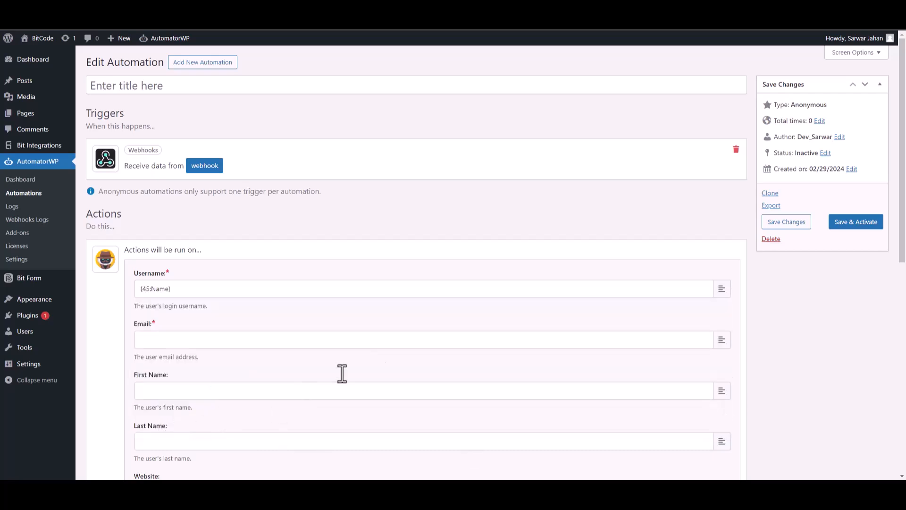
Step: Set the user Email to {45:Email} and save the New user action
{"action": "left_click", "coordinate": [721, 351]}
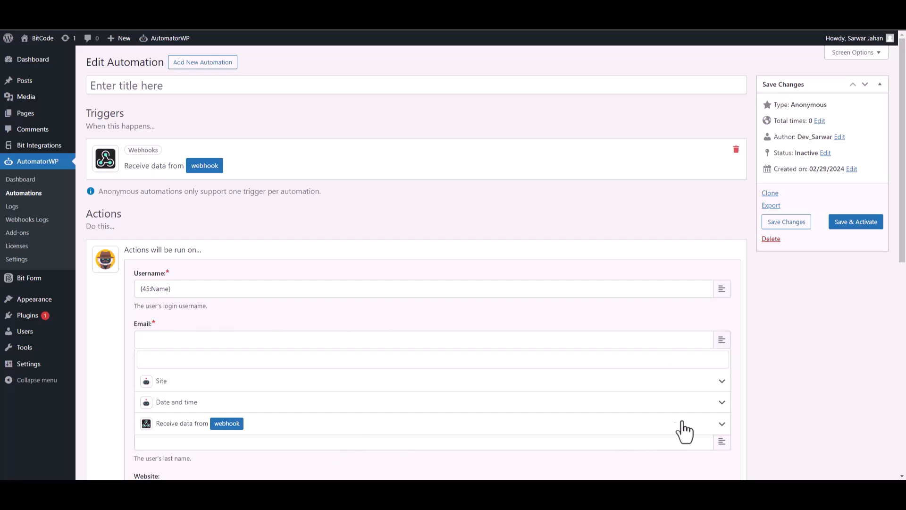
{"action": "left_click", "coordinate": [721, 424]}
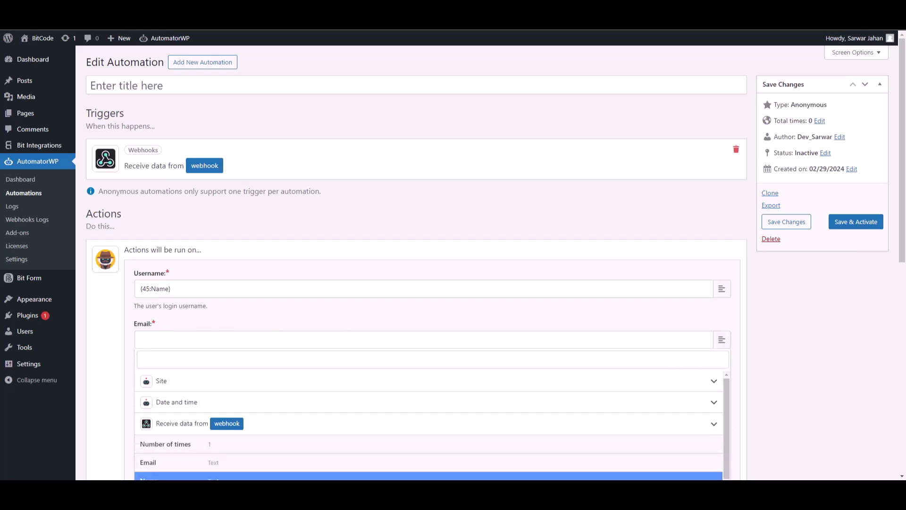
{"action": "left_click", "coordinate": [233, 462]}
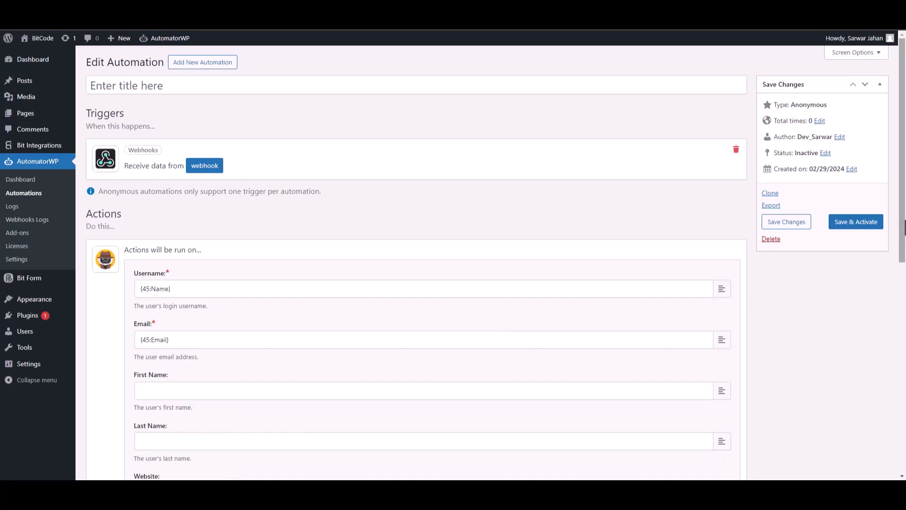
{"action": "left_click_drag", "start_coordinate": [905, 218], "coordinate": [904, 394]}
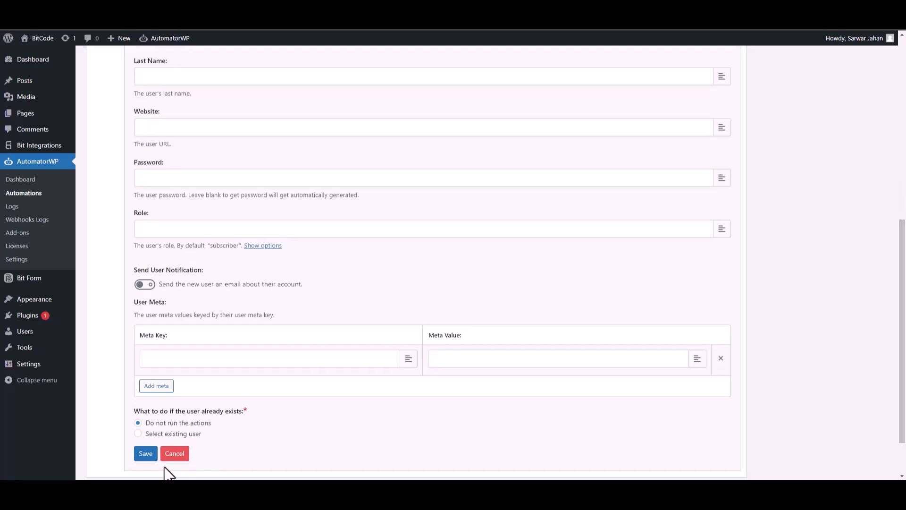
{"action": "left_click", "coordinate": [146, 454]}
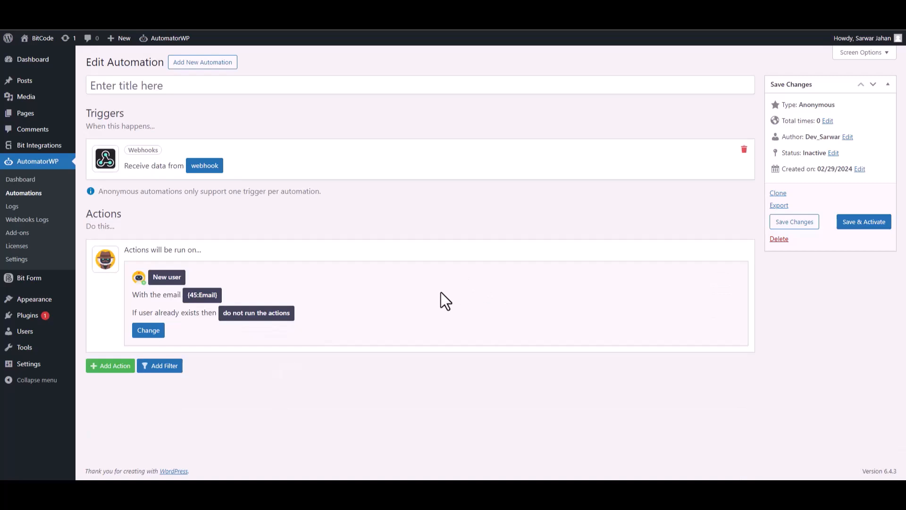
Step: Activate the automation, then submit the form with name 'Bit Integration', an email and phone
{"action": "left_click", "coordinate": [860, 225]}
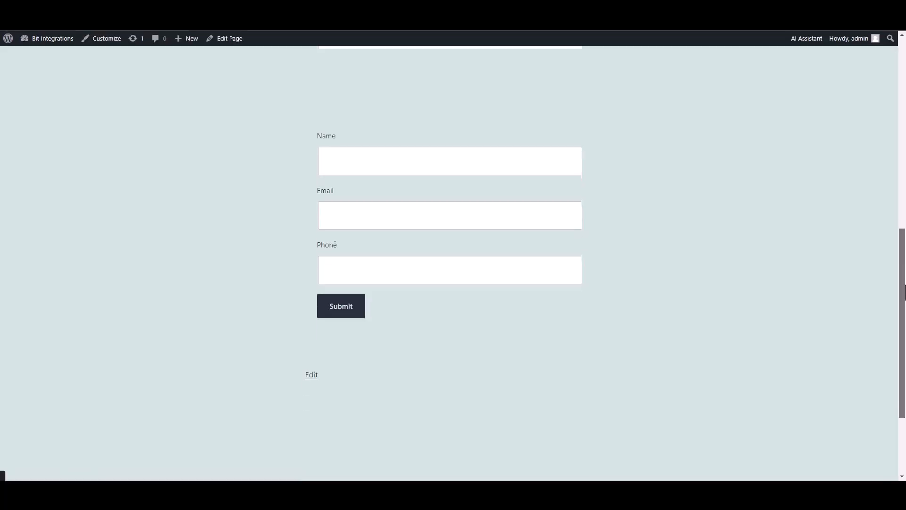
{"action": "scroll", "coordinate": [551, 194], "scroll_direction": "up", "scroll_amount": 2}
{"action": "left_click", "coordinate": [535, 188]}
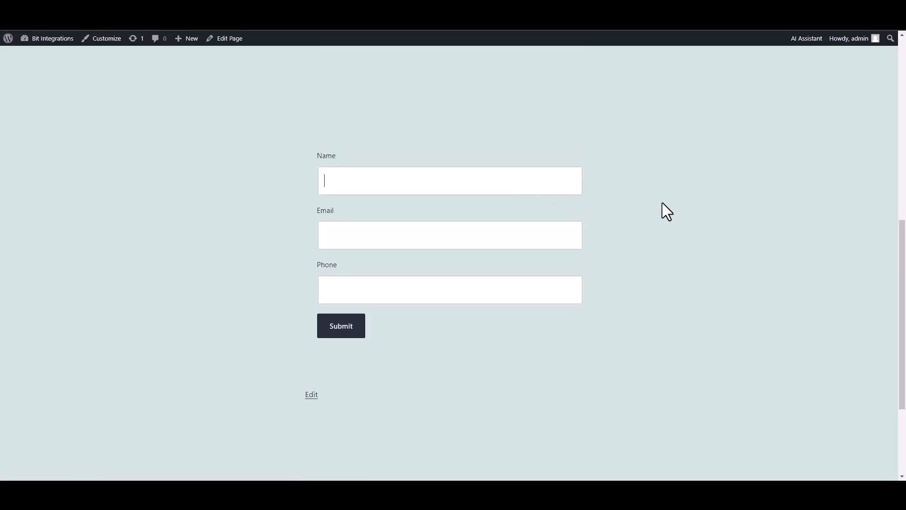
{"action": "type", "text": "Bit Integrations"}
{"action": "left_click", "coordinate": [517, 228]}
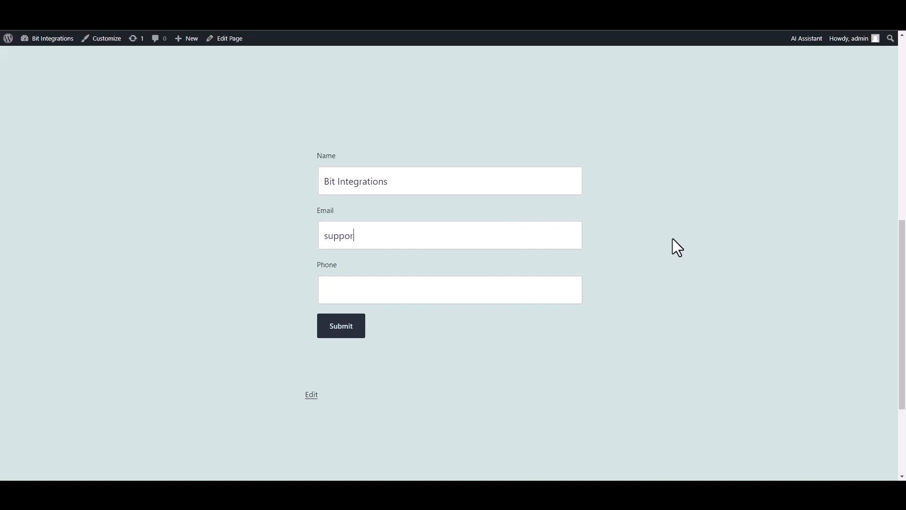
{"action": "left_click", "coordinate": [530, 292]}
{"action": "type", "text": "444555666"}
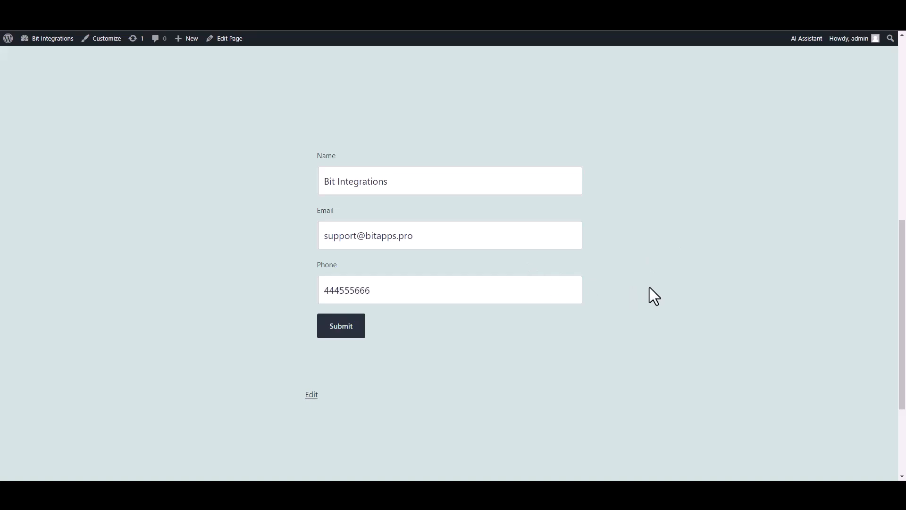
{"action": "left_click", "coordinate": [361, 333]}
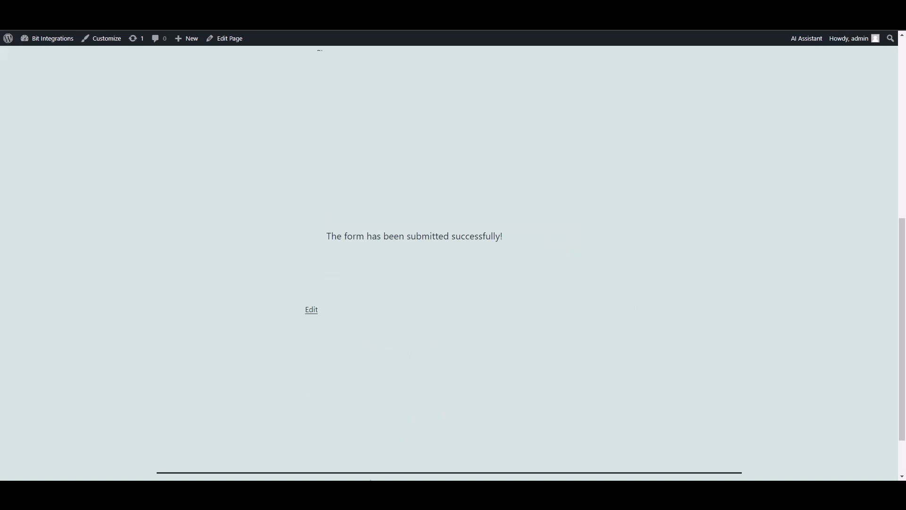